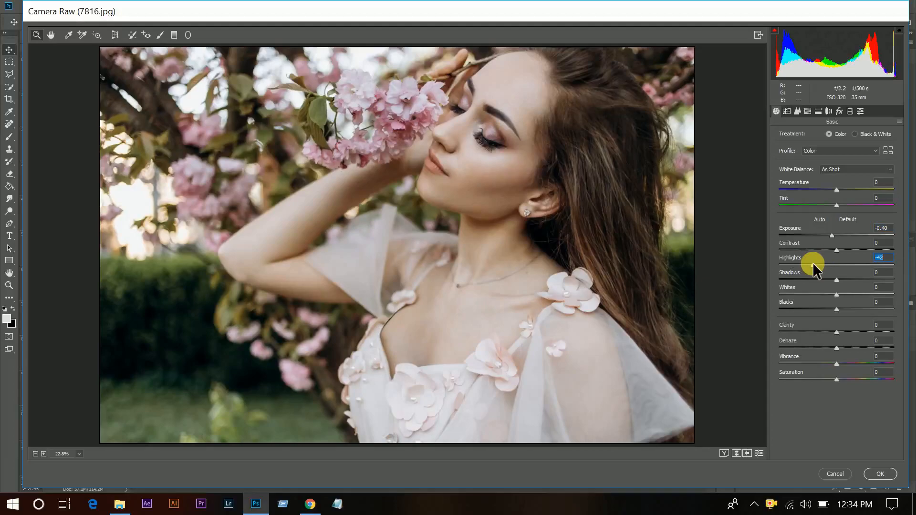
Set the basic tonal adjustments to Highlights -31, Shadows +61, Blacks -35 and Dehaze +30.
left_click_drag(812, 264, 818, 264)
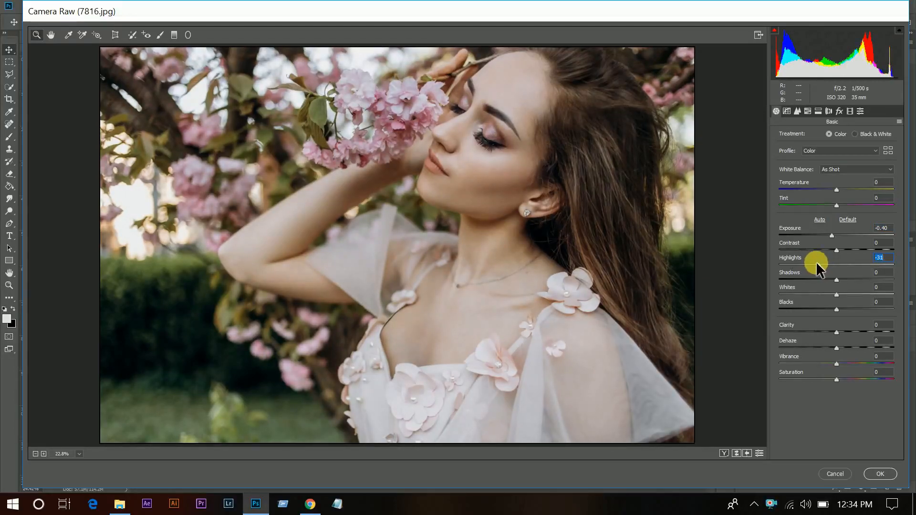
left_click(871, 280)
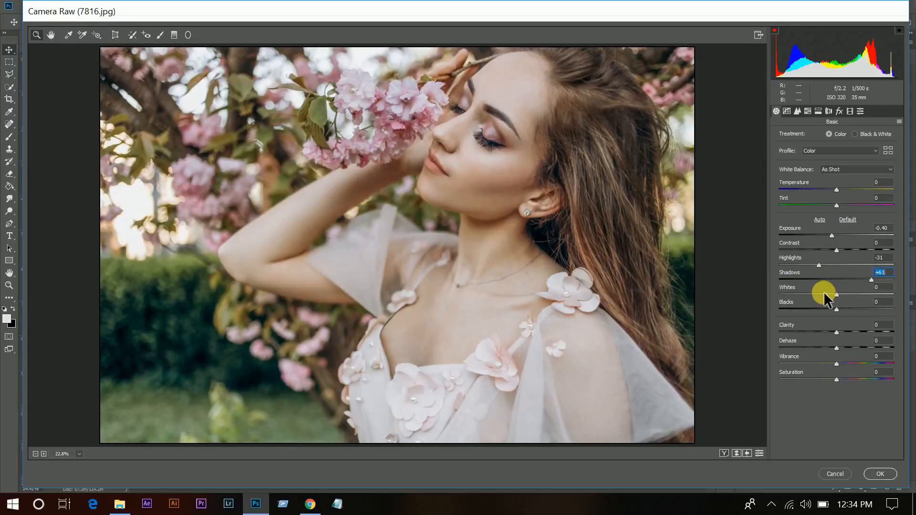
mouse_move(823, 309)
left_mouse_down()
mouse_move(787, 313)
mouse_move(894, 310)
mouse_move(817, 308)
left_mouse_up()
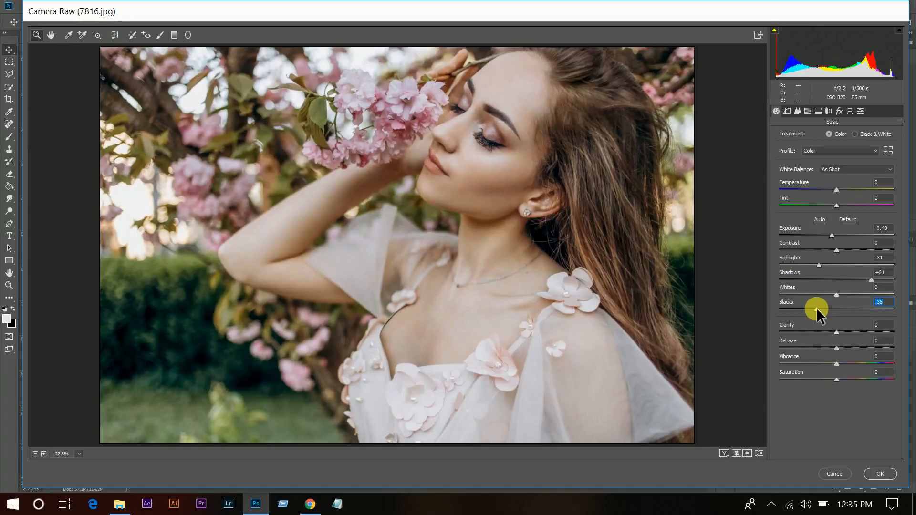
left_click(846, 347)
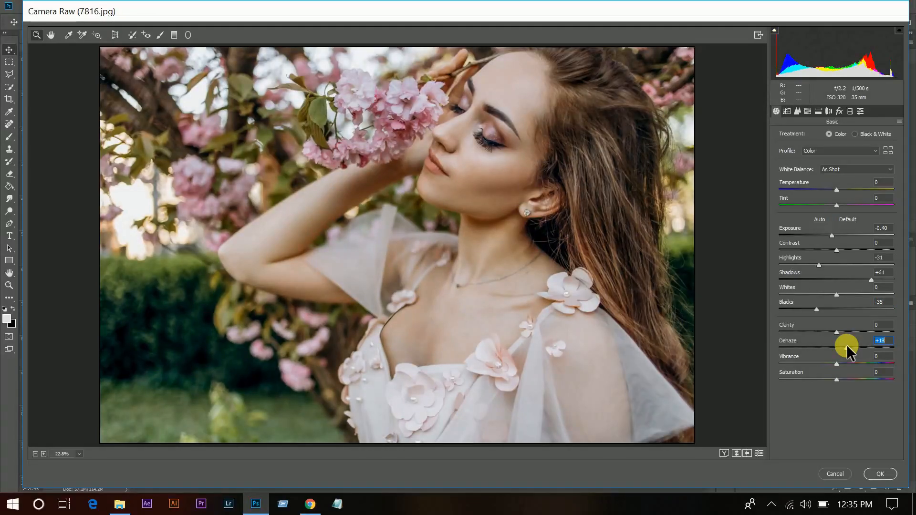
left_click_drag(847, 345, 852, 346)
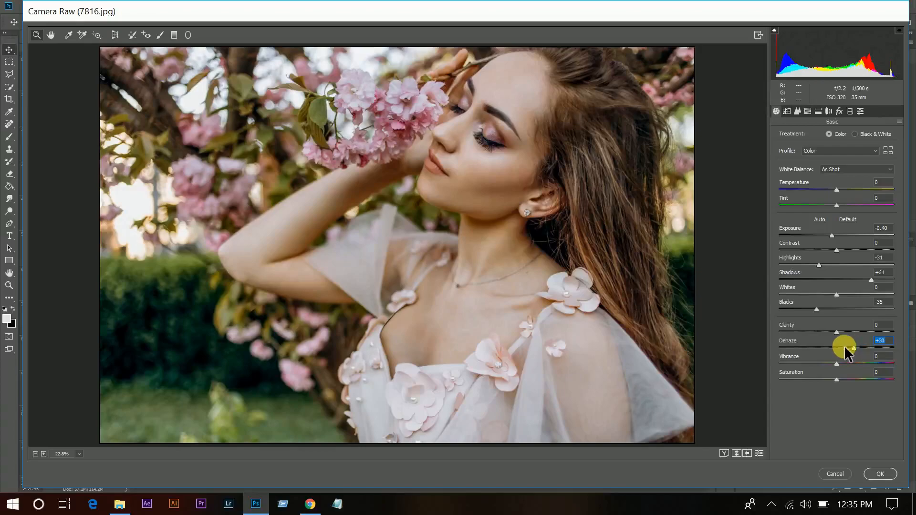
On the RGB point tone curve, raise the black point to output 31 and add a shadow point at input 73, output 54.
left_click(788, 110)
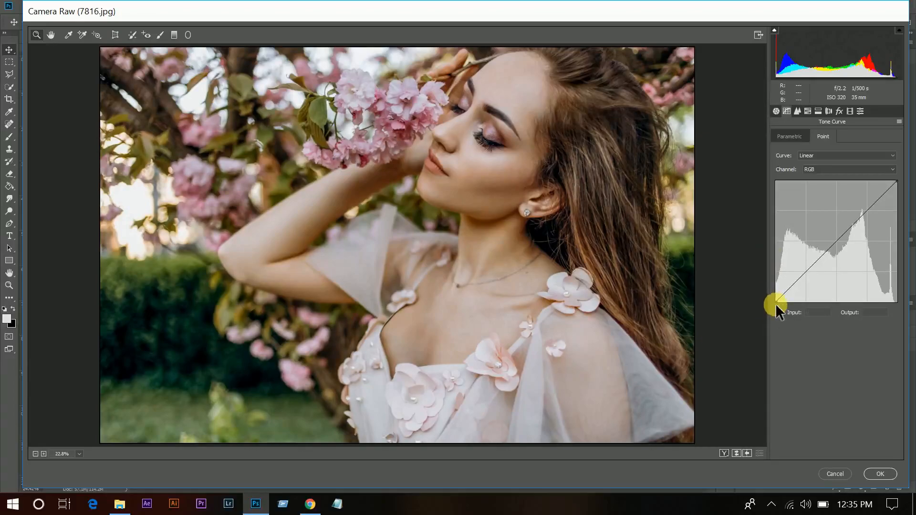
left_click_drag(776, 303, 772, 288)
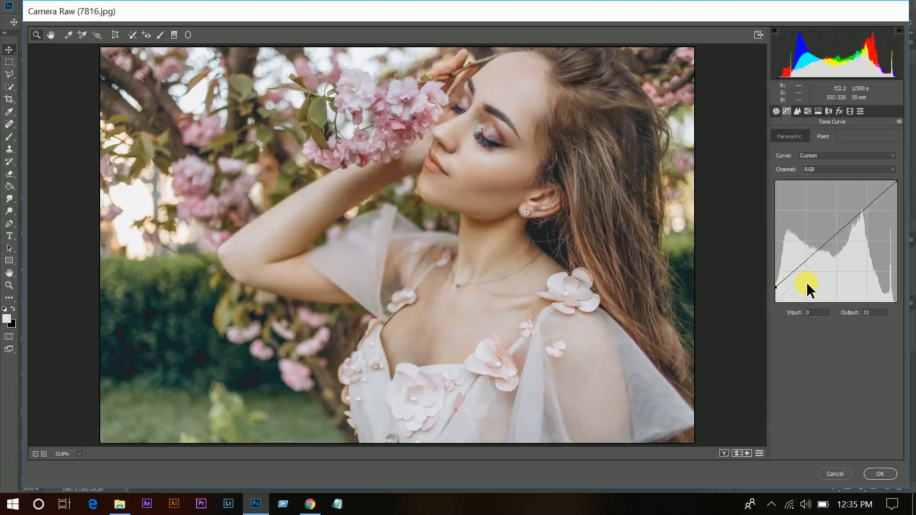
left_click_drag(810, 259, 811, 274)
left_click(820, 313)
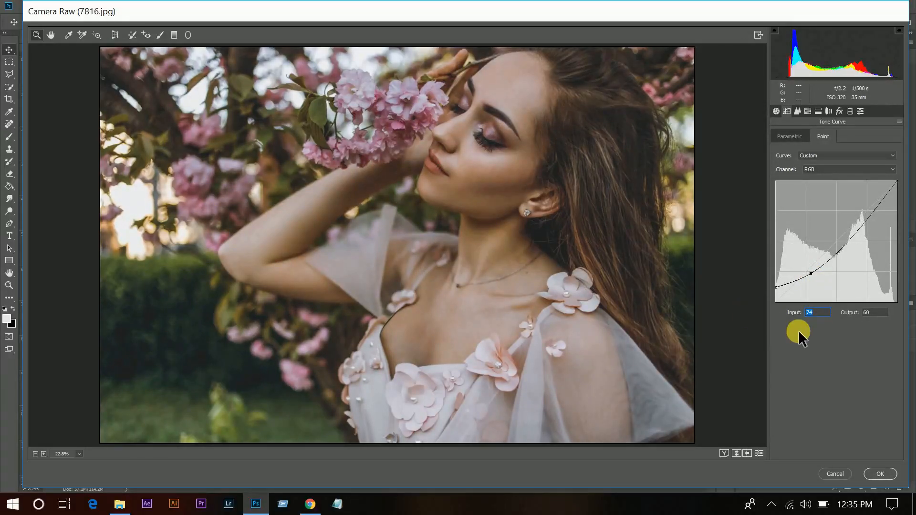
type("73")
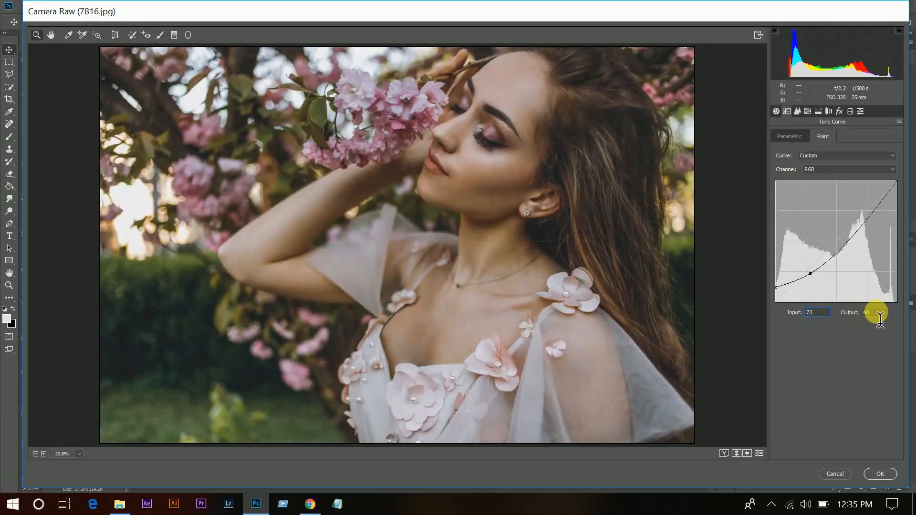
left_click(878, 313)
type("54")
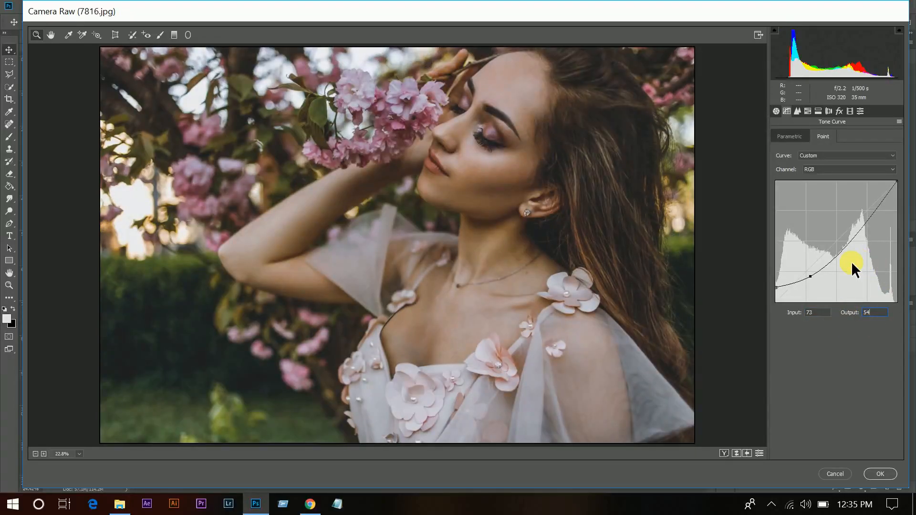
Add a midtone point to the RGB tone curve at input 140, output 136.
left_click(853, 239)
left_click_drag(867, 254, 857, 261)
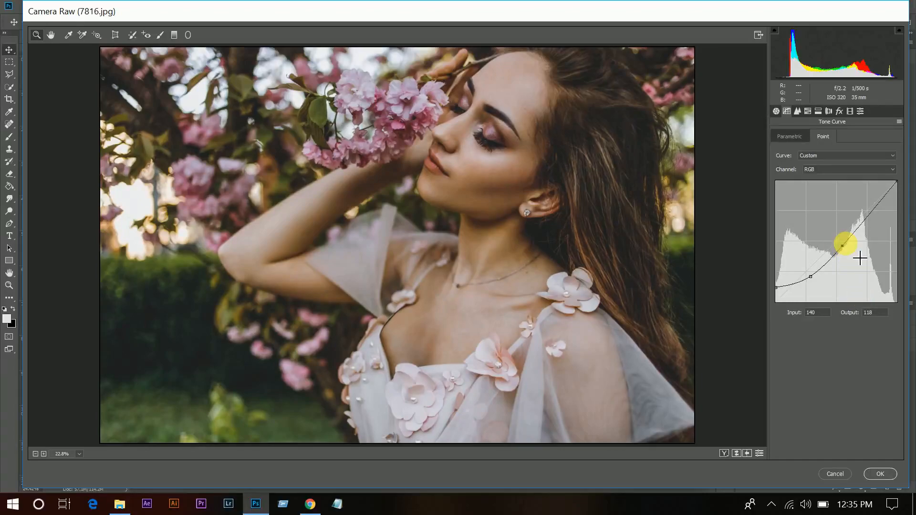
left_click(871, 313)
type("136")
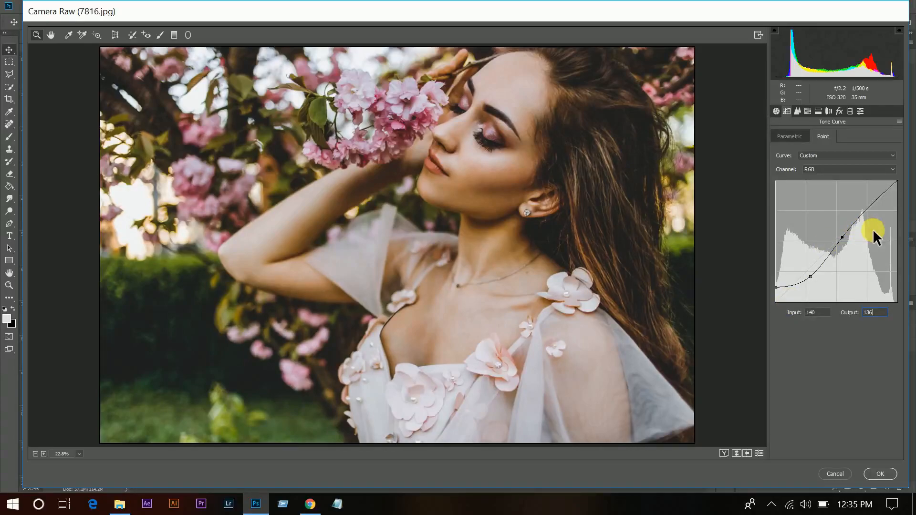
Add a highlight point to the RGB tone curve at input 191, output 192.
left_click(873, 205)
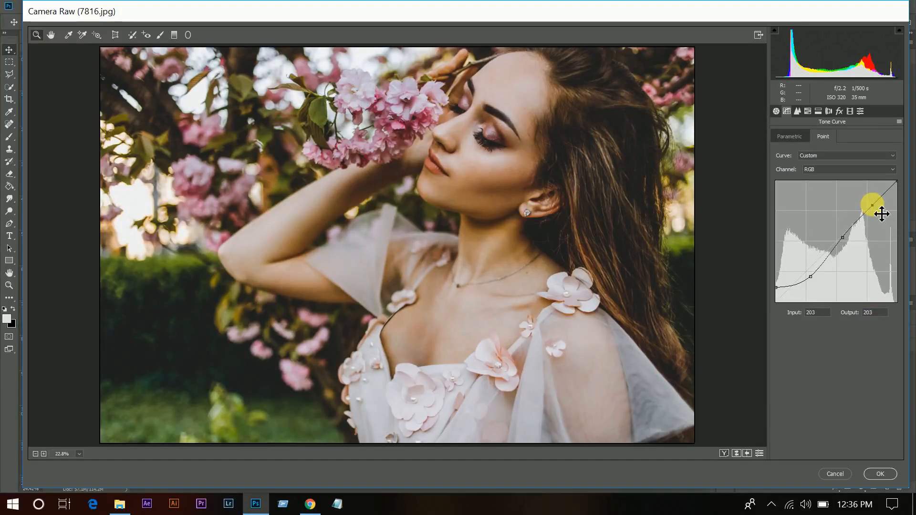
left_click_drag(819, 313, 802, 313)
type("1")
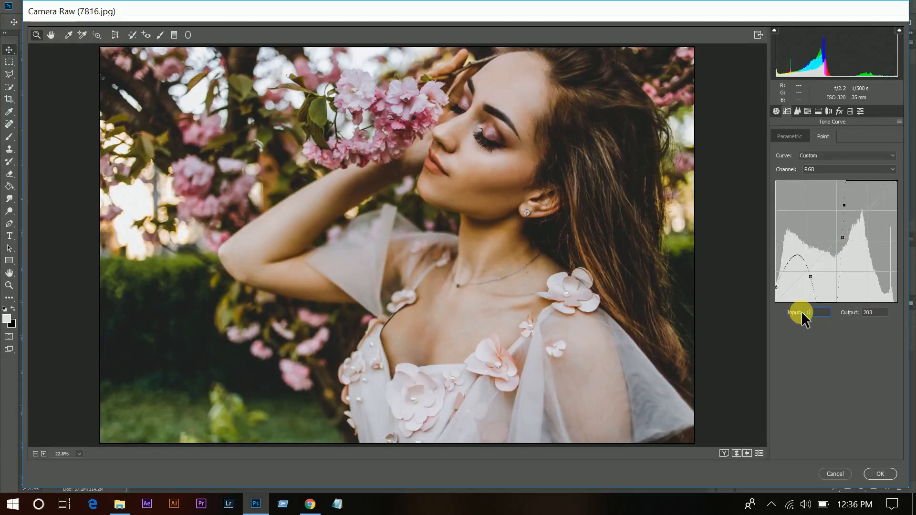
type("91")
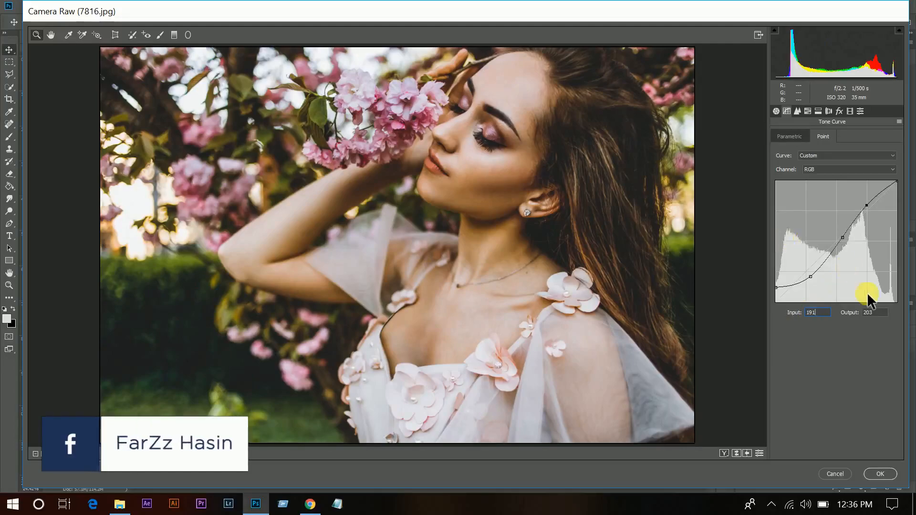
left_click_drag(878, 312, 843, 314)
type("19")
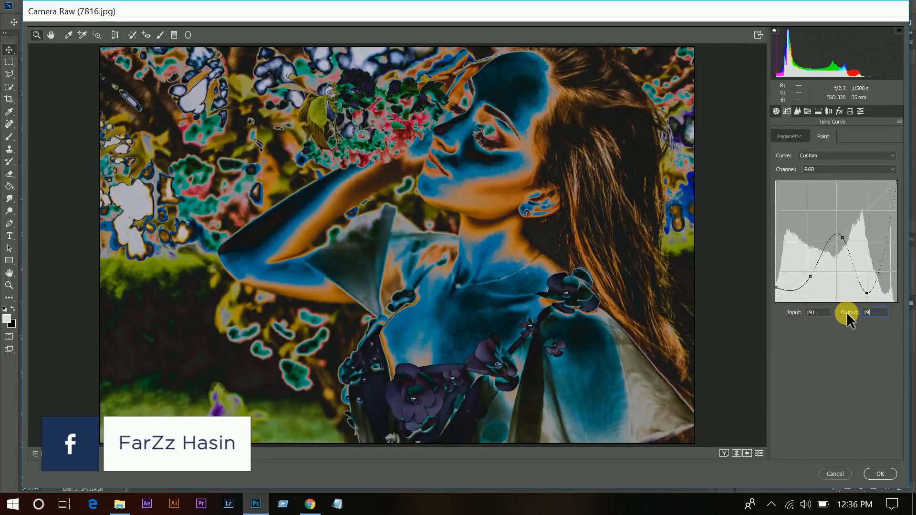
type("2")
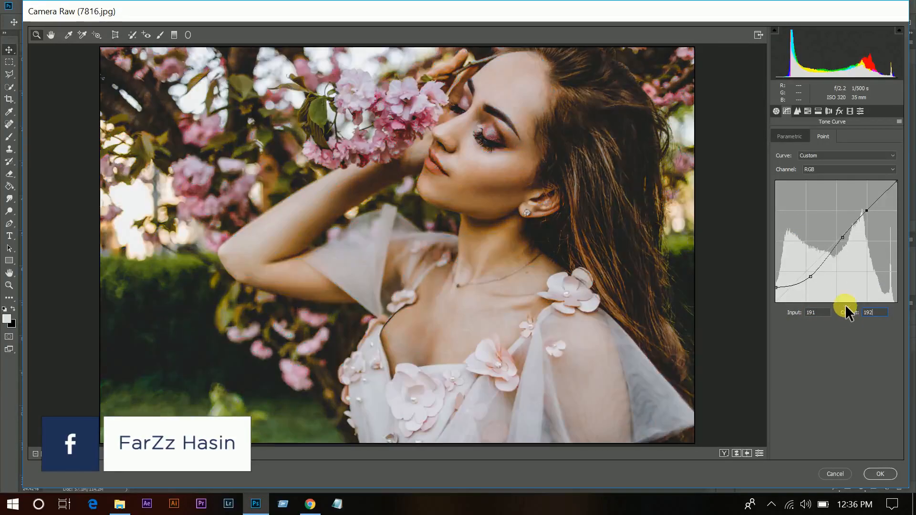
On the Blue channel curve, add a midtone point, raise the black point slightly and place a shadow point at input 62, output 65.
left_click(811, 168)
left_click(809, 199)
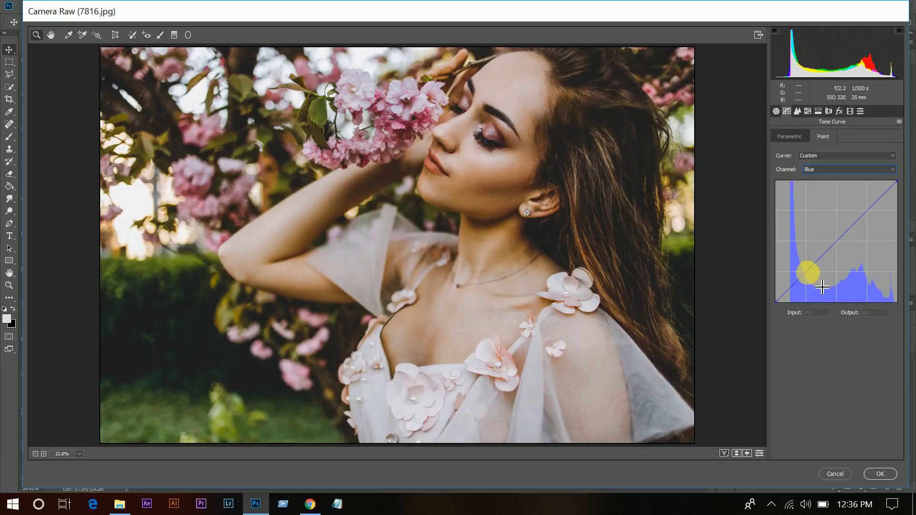
left_click(806, 272)
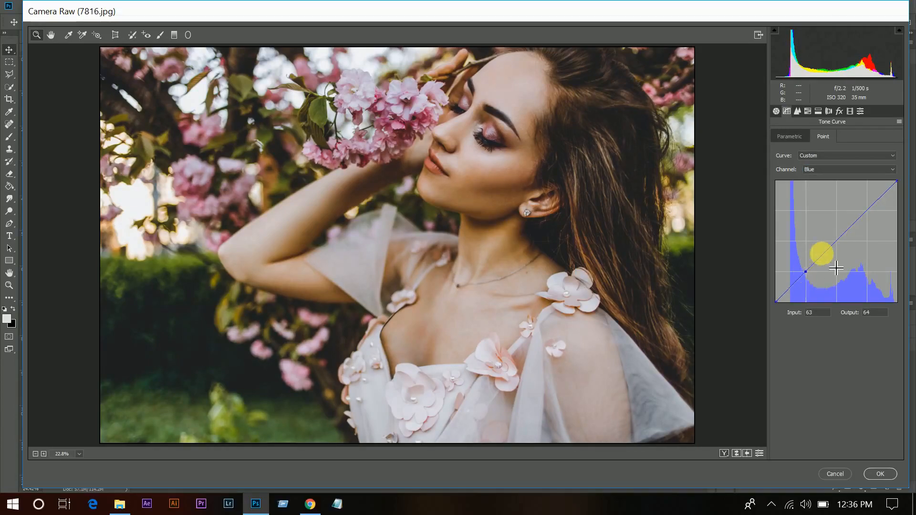
left_click(837, 240)
left_click(776, 300)
left_click_drag(784, 306, 779, 279)
left_click_drag(762, 323, 743, 307)
left_click_drag(816, 281, 816, 281)
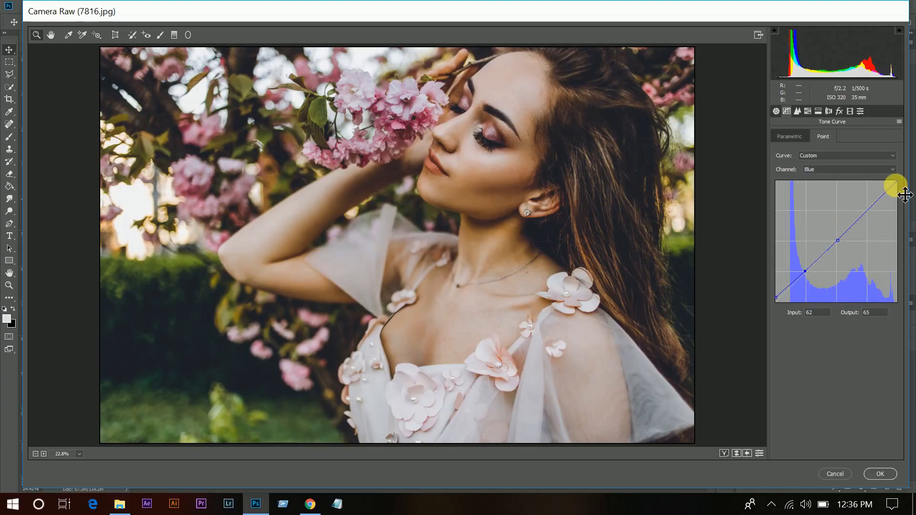
Set the sharpening Amount to 20 and Masking to 97, and the Luminance noise reduction to 10.
left_click(801, 113)
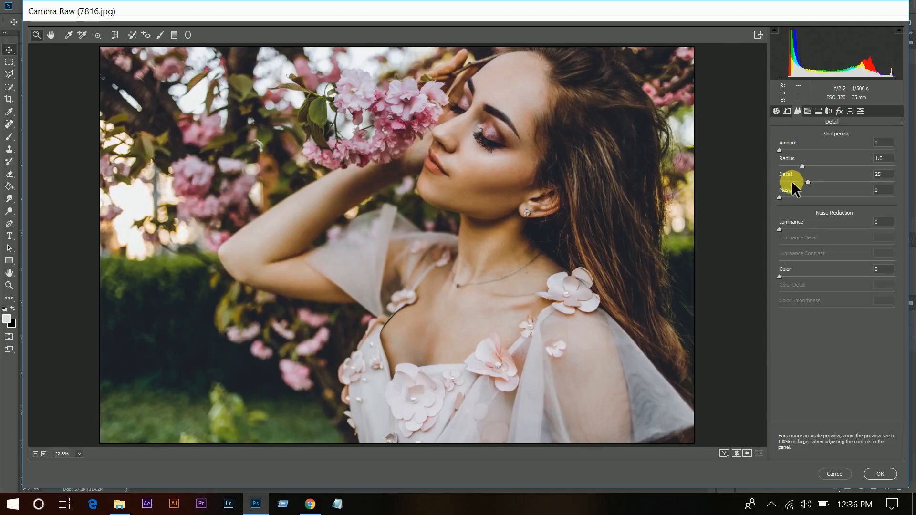
left_click(801, 149)
left_click_drag(809, 197, 817, 197)
left_click_drag(818, 196, 895, 200)
left_click_drag(787, 228, 792, 228)
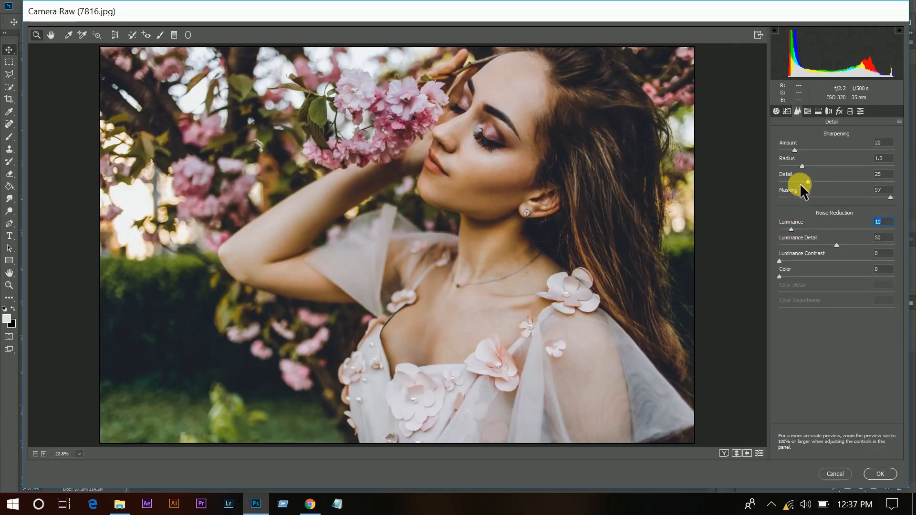
Set the hue of the Greens to +35 and the Blues to -24, keeping the Aquas at 0.
left_click(808, 111)
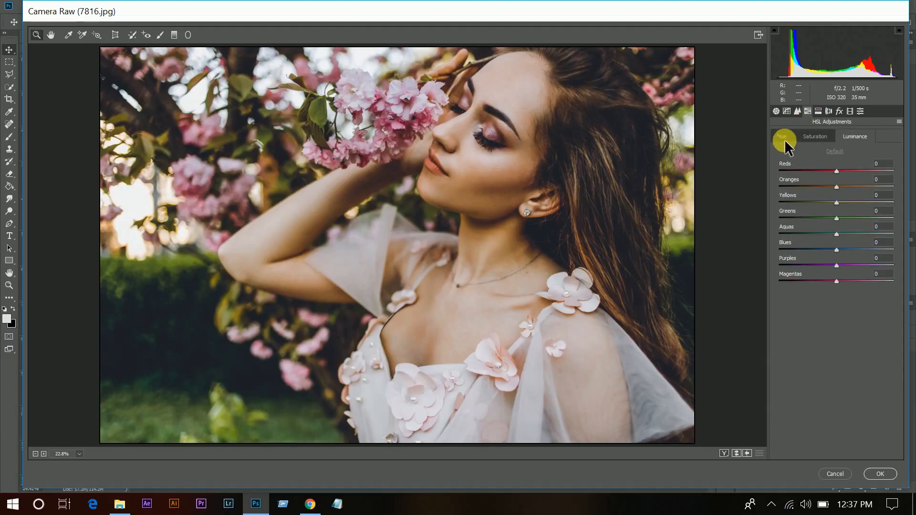
left_click(782, 137)
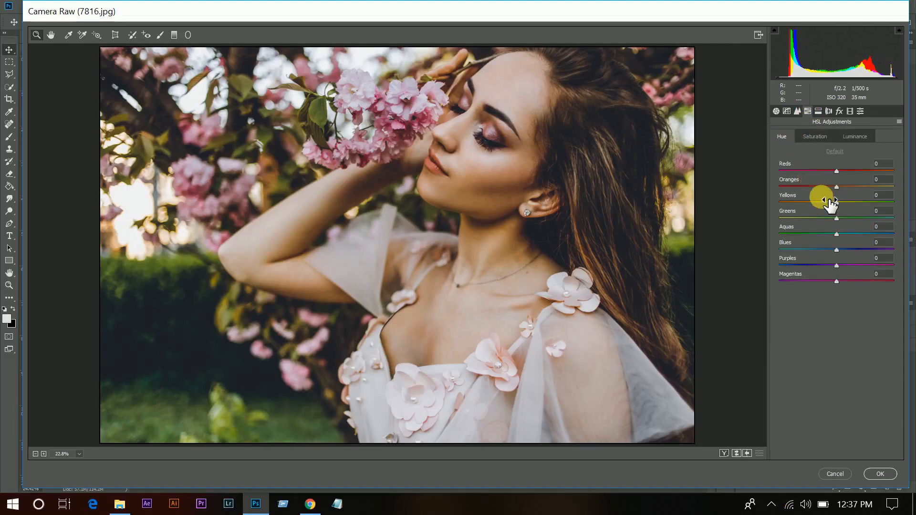
left_click_drag(836, 218, 847, 217)
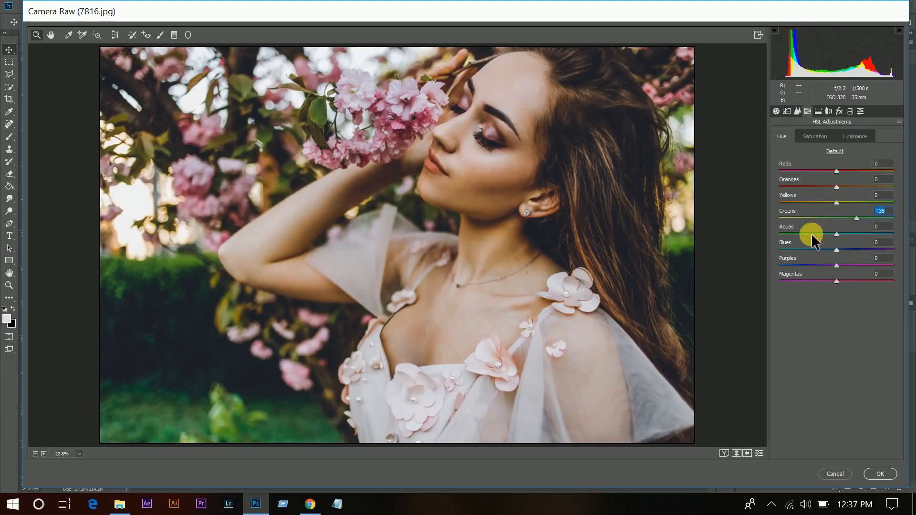
left_click_drag(824, 237, 791, 235)
double_click(811, 232)
left_click(837, 248)
mouse_move(837, 247)
left_mouse_down()
mouse_move(747, 250)
mouse_move(864, 250)
mouse_move(822, 256)
left_mouse_up()
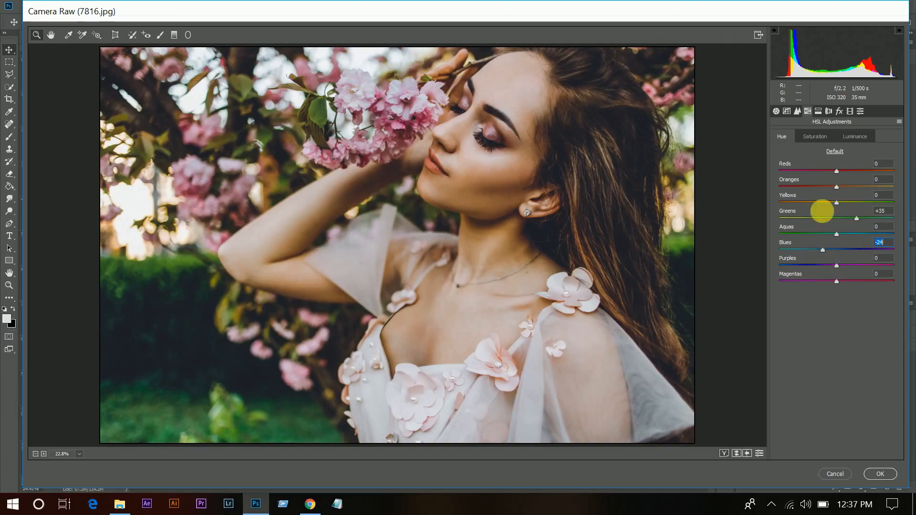
Set the hue of the Reds to -37 and reset the Oranges hue to 0.
left_click_drag(835, 172, 815, 170)
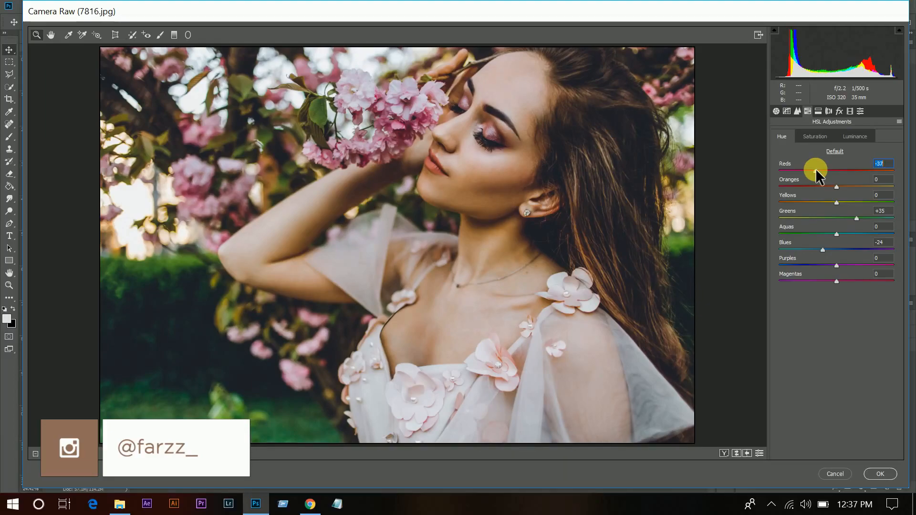
left_click(808, 187)
double_click(809, 186)
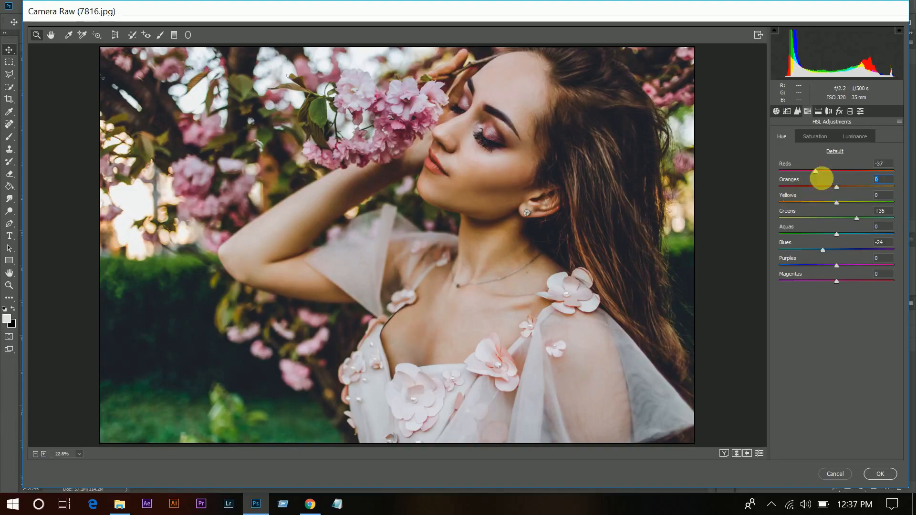
Set the saturation of the Reds to +24, the Oranges to -45 and the Yellows to -73.
left_click(821, 136)
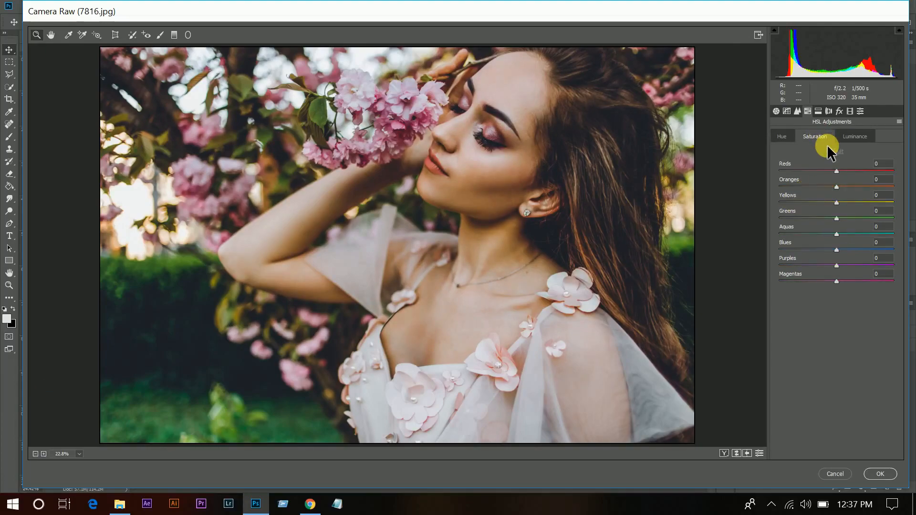
left_click(849, 171)
left_click(818, 186)
mouse_move(818, 186)
left_mouse_down()
mouse_move(806, 186)
mouse_move(826, 206)
mouse_move(816, 205)
left_mouse_up()
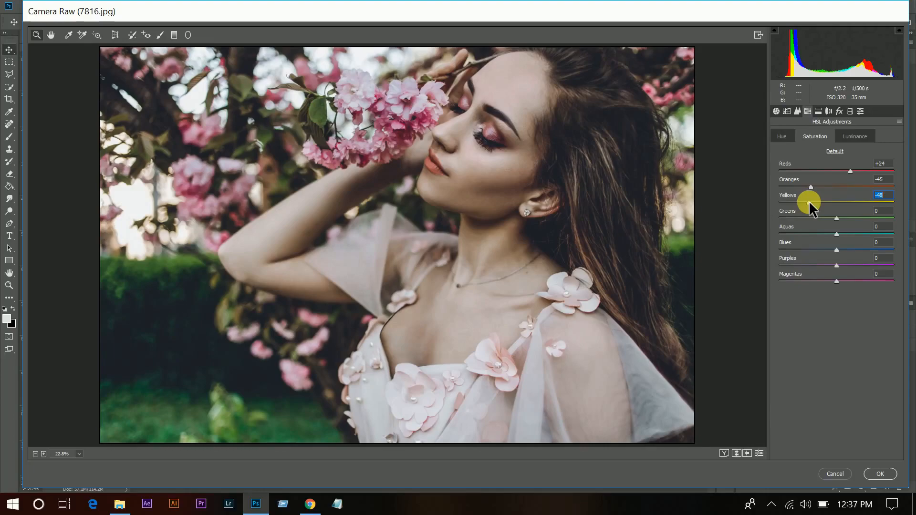
left_click_drag(806, 206, 797, 209)
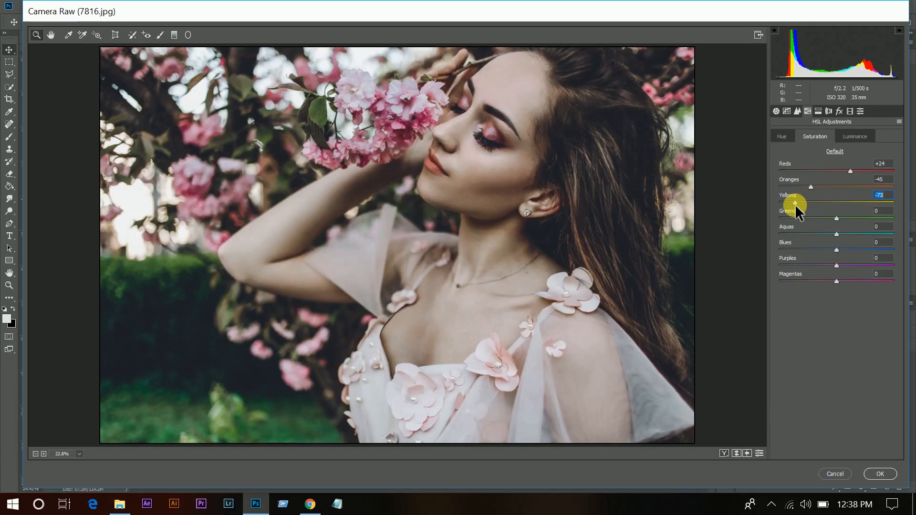
Set the Greens saturation to -62, reduce the Aquas saturation and increase the Magentas saturation.
left_click_drag(836, 220, 790, 220)
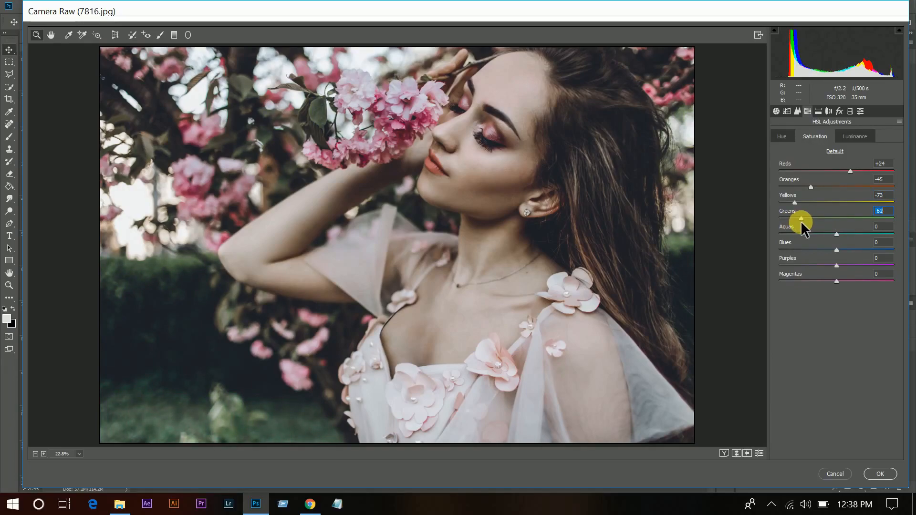
left_click_drag(801, 221, 810, 233)
left_click(814, 233)
left_click(865, 280)
left_click_drag(861, 280, 861, 280)
Set the luminance of the Reds to -6, the Oranges to +14 and the Greens to -64.
left_click(857, 137)
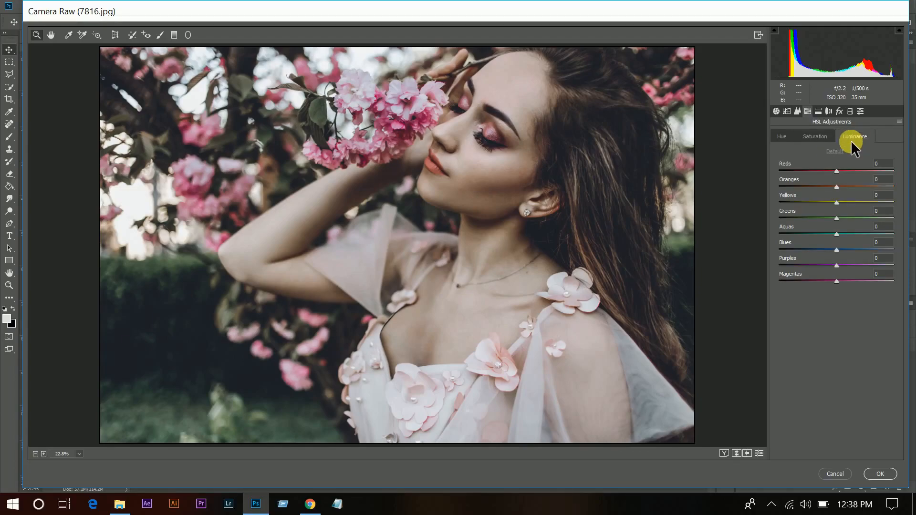
left_click_drag(834, 168, 844, 184)
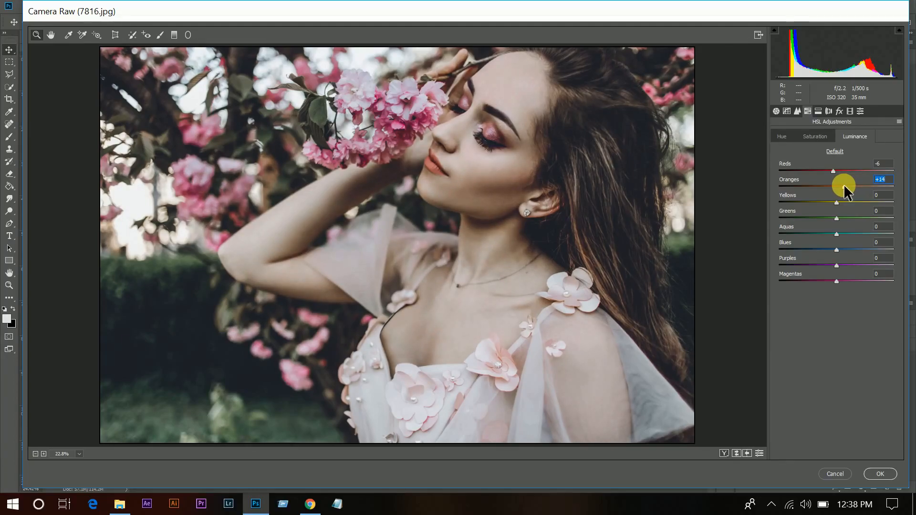
left_click_drag(837, 218, 800, 219)
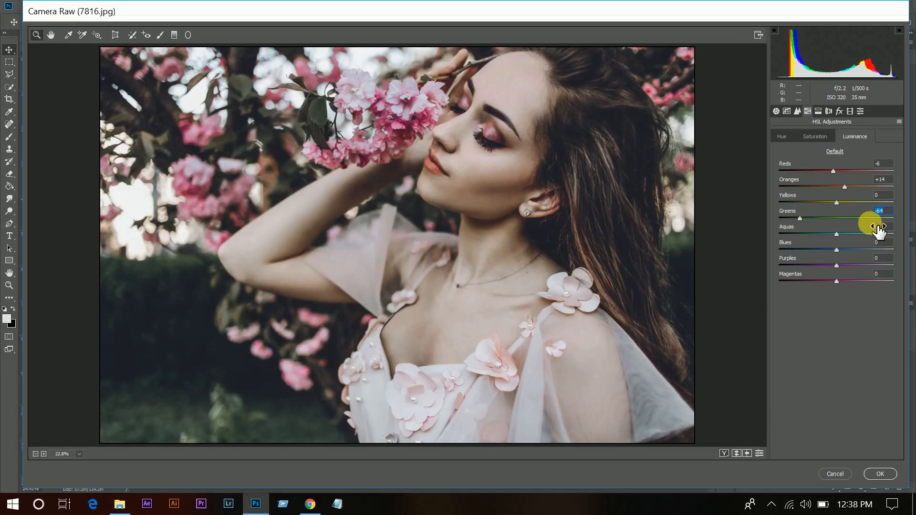
Set the luminance of the Aquas to -15 and the Blues to +25.
left_click(826, 234)
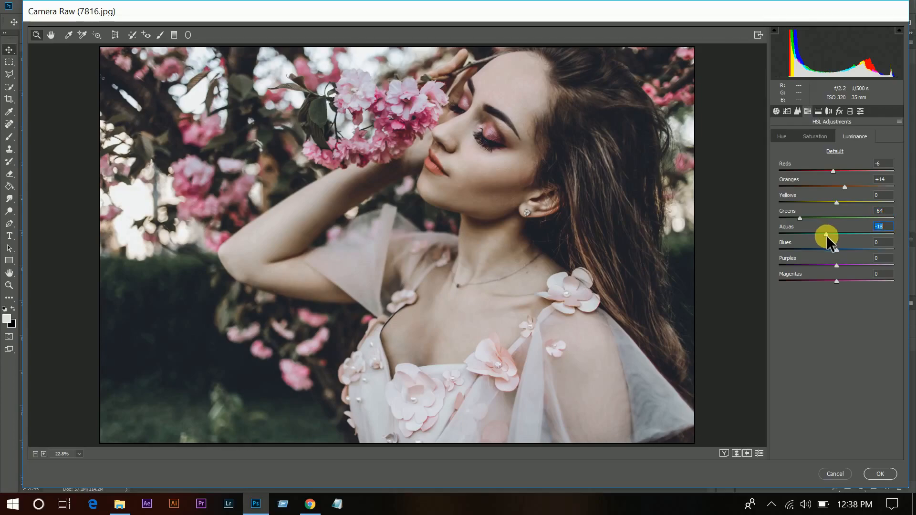
left_click_drag(829, 236, 830, 236)
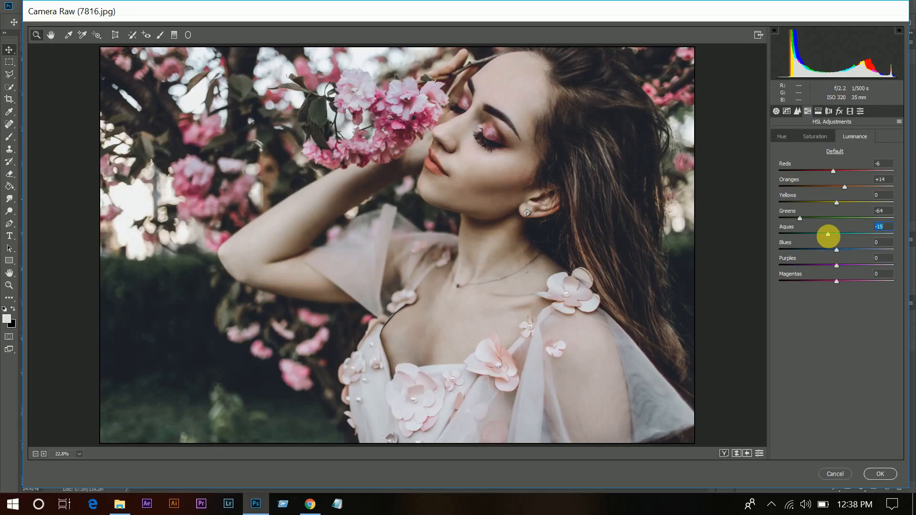
left_click(853, 250)
left_click_drag(854, 248, 850, 249)
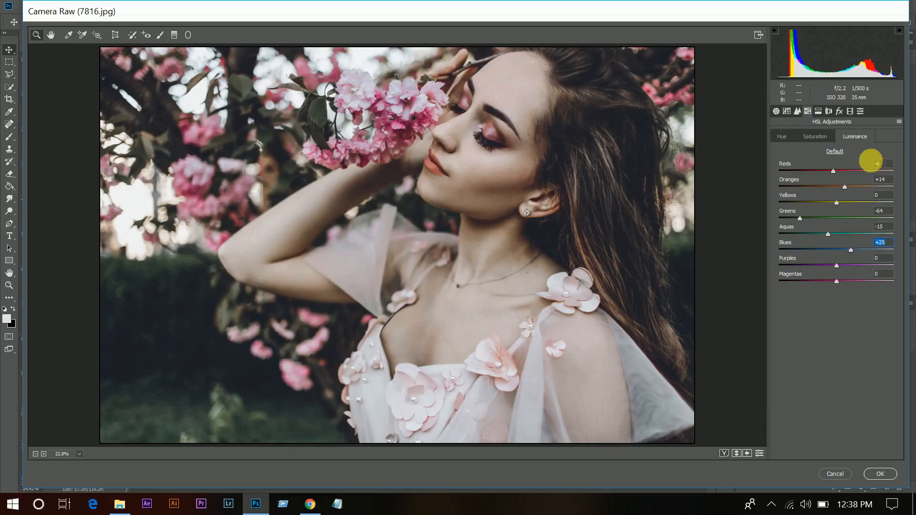
In the camera calibration, set the Red Primary hue to +46 and its saturation to +17.
left_click(827, 112)
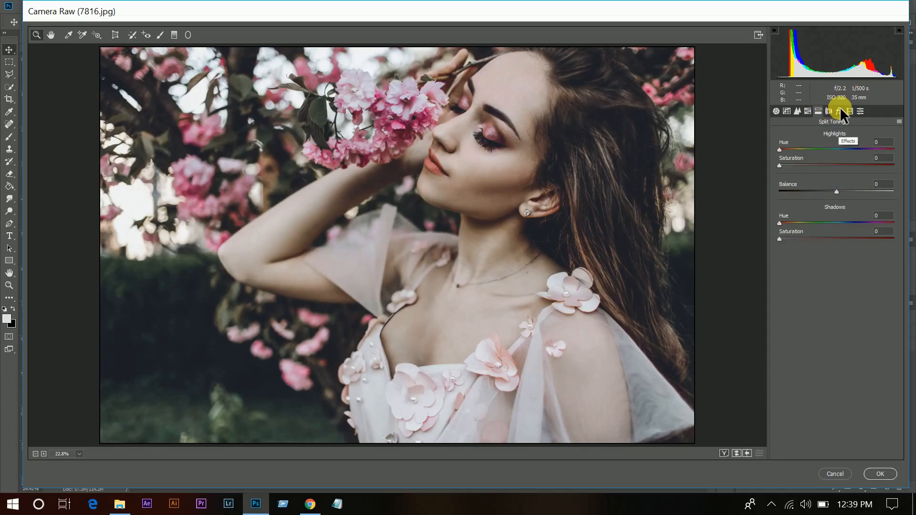
left_click(839, 112)
left_click(851, 112)
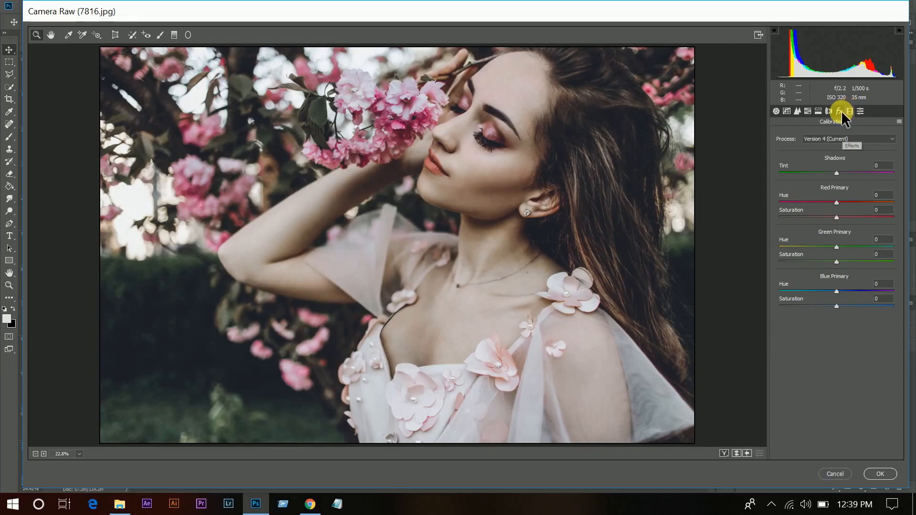
left_click(848, 202)
left_click_drag(849, 200, 864, 208)
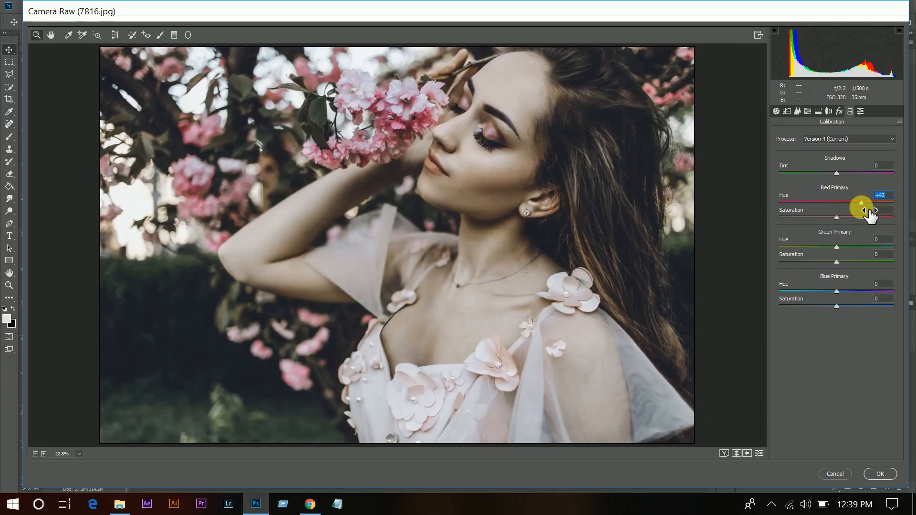
left_click_drag(864, 207, 865, 207)
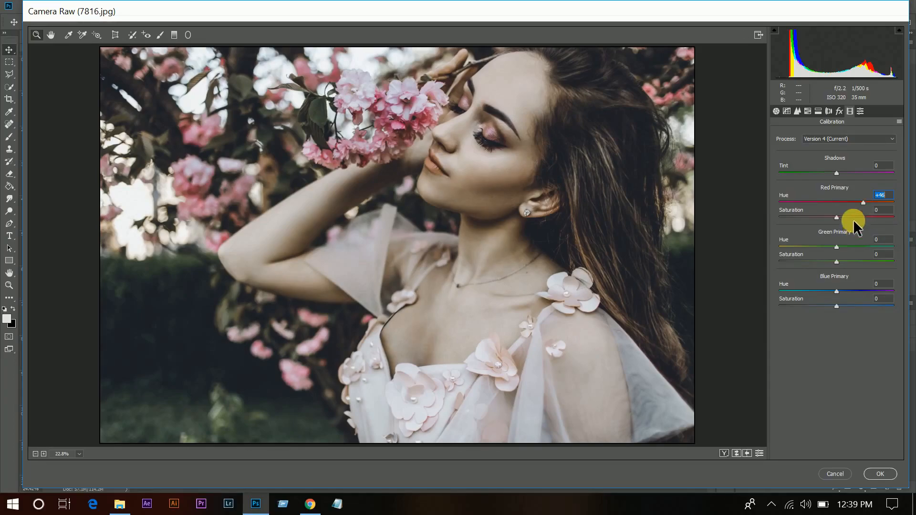
left_click(846, 217)
Set the Green Primary hue to +75 and its saturation to -30.
left_click_drag(849, 246, 881, 246)
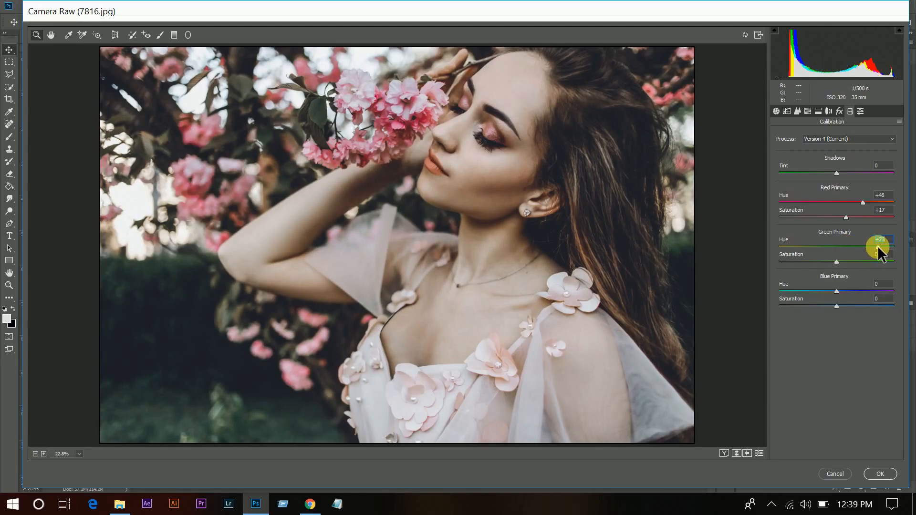
key("Up")
key("Up")
left_click(821, 262)
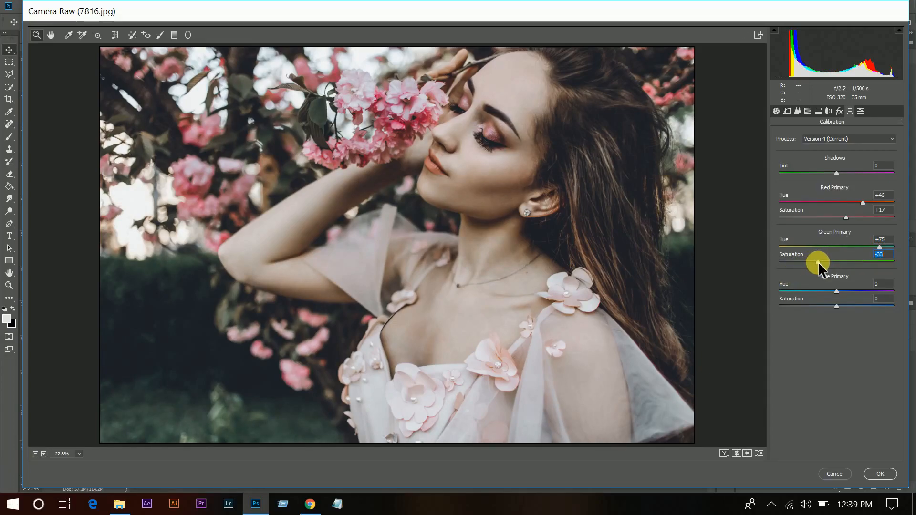
key("Down")
key("Down")
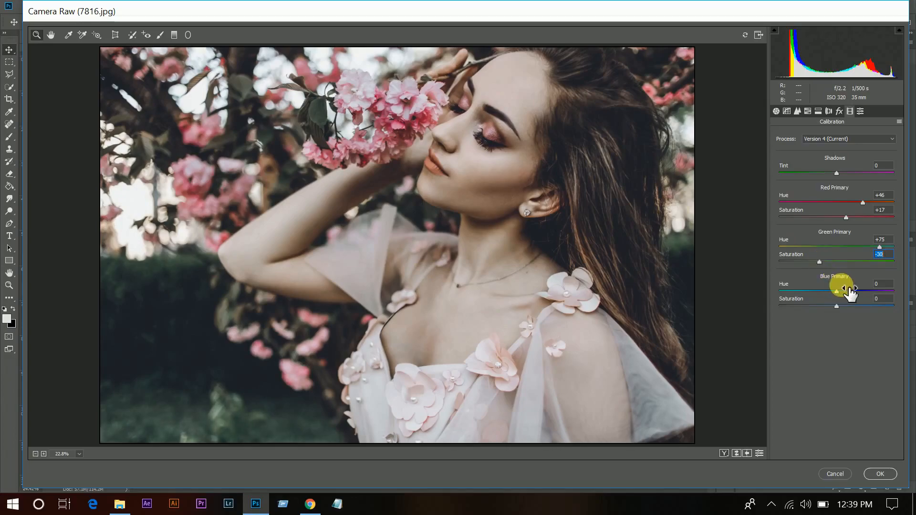
Set the Blue Primary hue to -2 and fine-tune its saturation.
left_click_drag(828, 291, 866, 304)
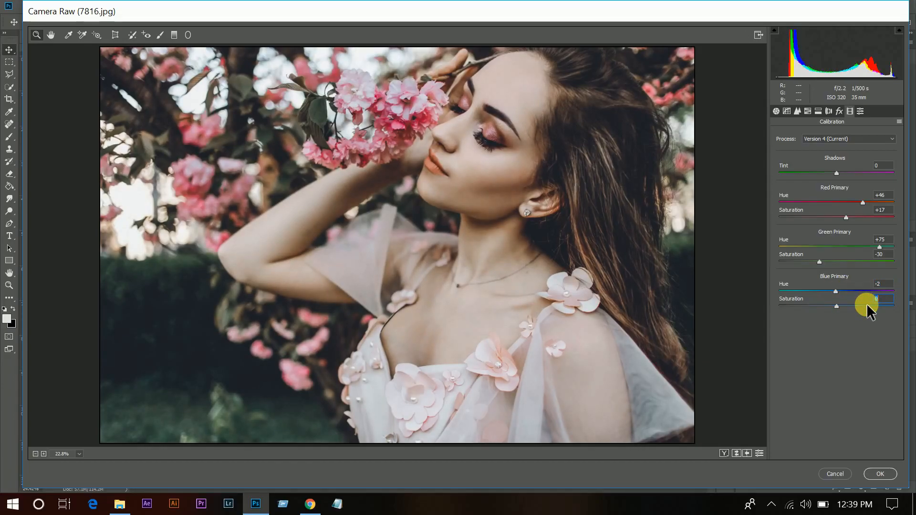
left_click(841, 303)
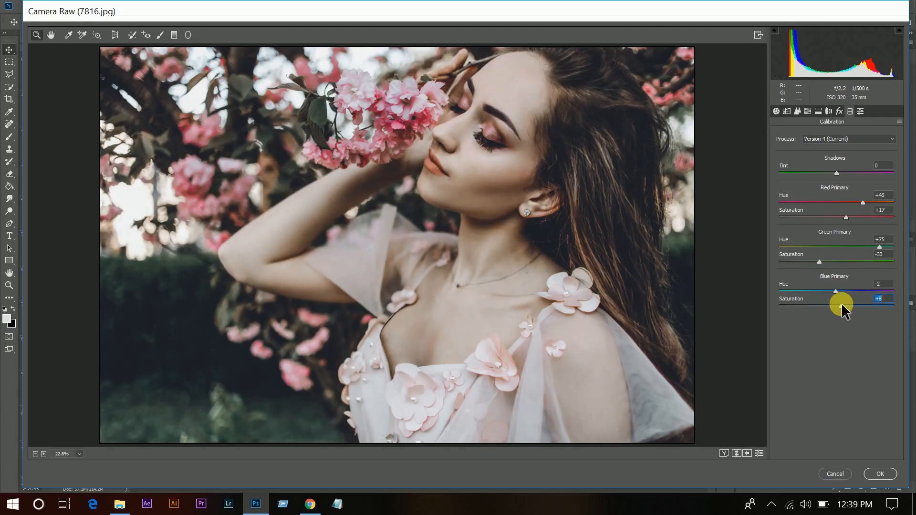
left_click_drag(839, 306, 837, 307)
key("Up")
key("Down")
Add a Highlight Priority post-crop vignette with an amount of -17 and highlights of 100.
left_click(839, 112)
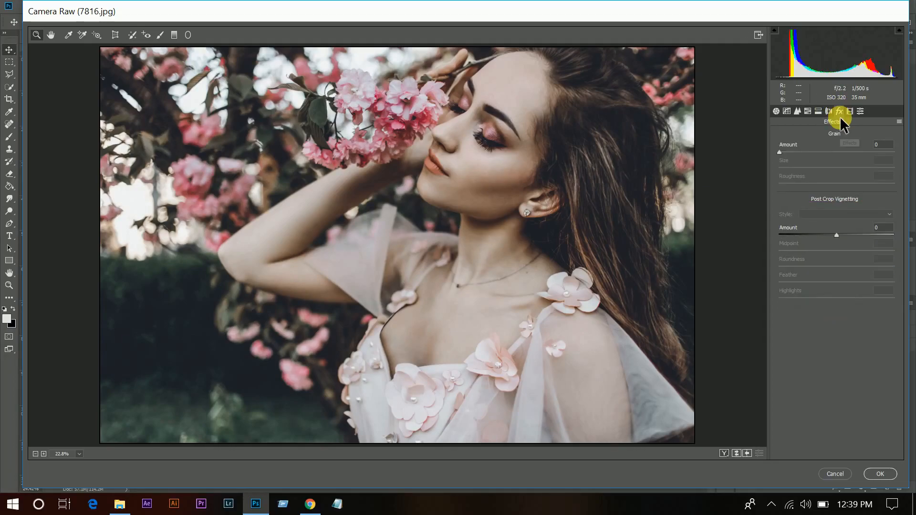
left_click(831, 235)
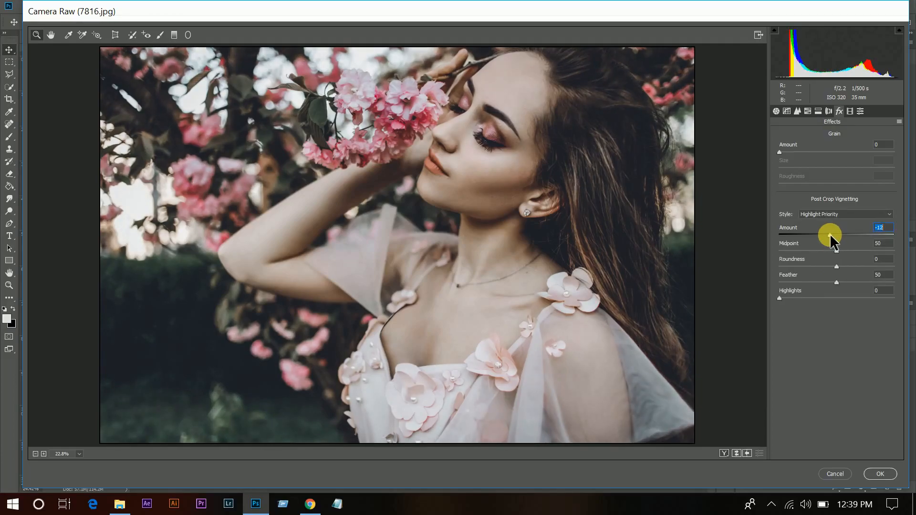
left_click_drag(830, 234, 826, 235)
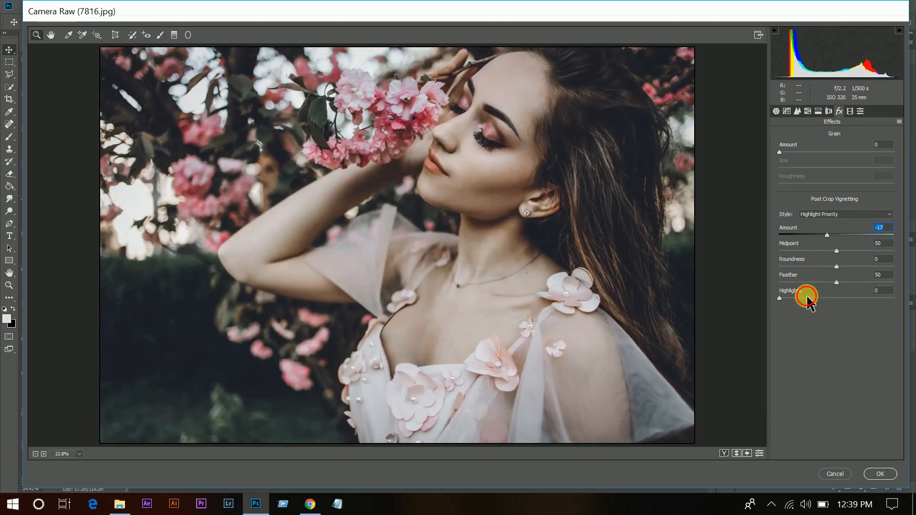
left_click_drag(807, 298, 895, 297)
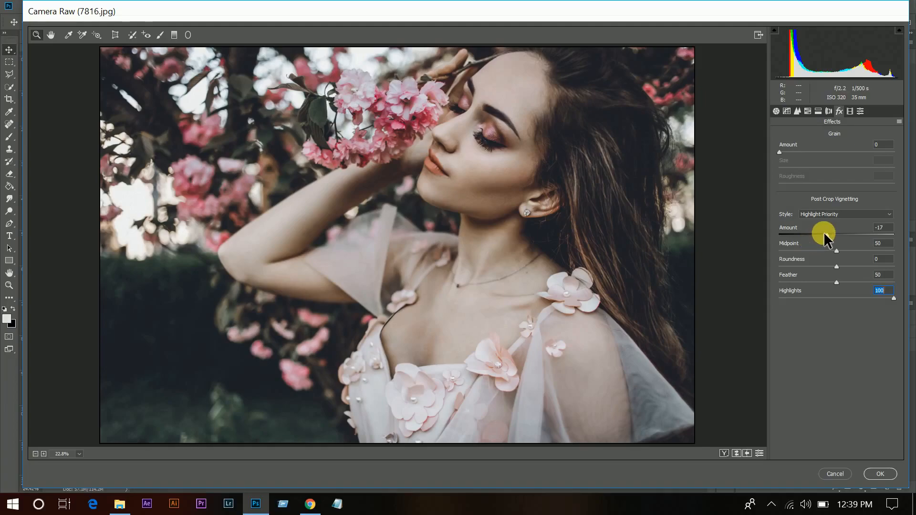
left_click_drag(829, 233, 827, 234)
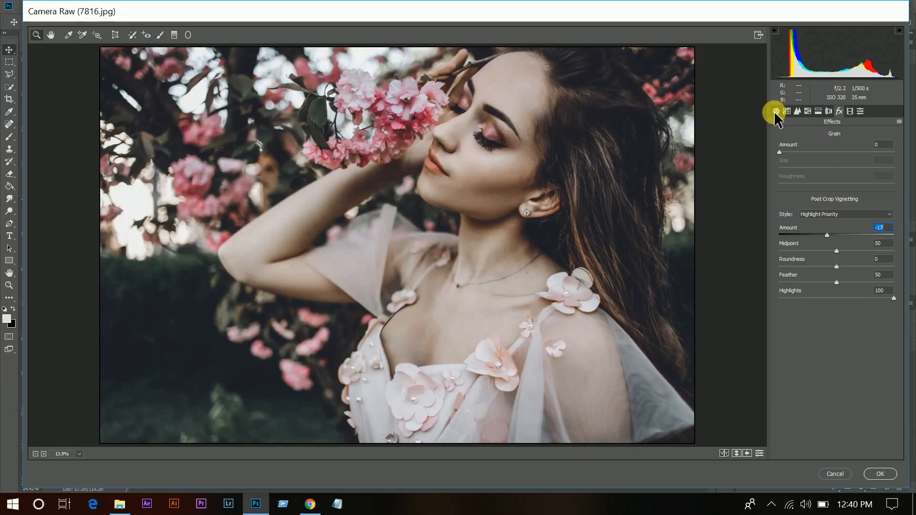
Compare the before and after versions side by side at 25% zoom, examining the face, hair, flowers and background.
key("q")
left_click(700, 152)
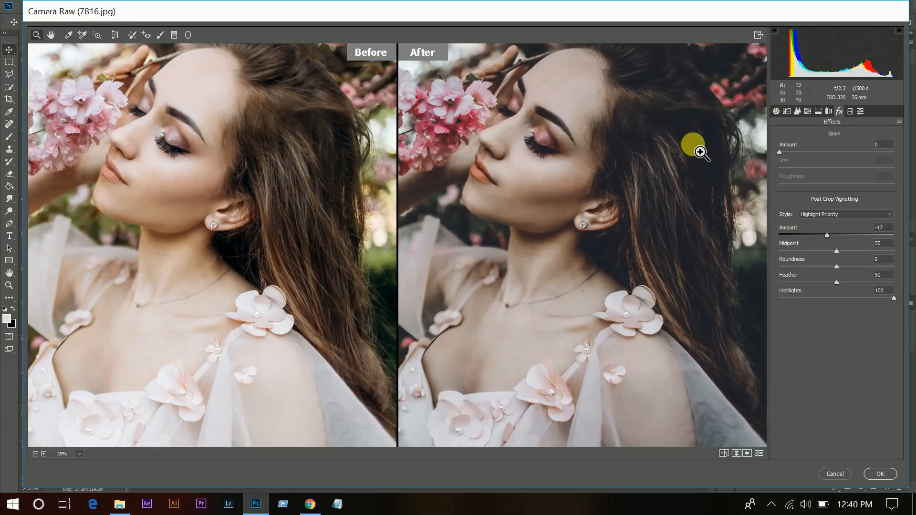
mouse_move(331, 205)
left_mouse_down()
mouse_move(371, 258)
mouse_move(536, 323)
mouse_move(262, 289)
mouse_move(290, 135)
mouse_move(437, 379)
mouse_move(666, 199)
mouse_move(741, 284)
mouse_move(546, 237)
mouse_move(697, 265)
mouse_move(620, 266)
mouse_move(736, 201)
mouse_move(674, 204)
left_mouse_up()
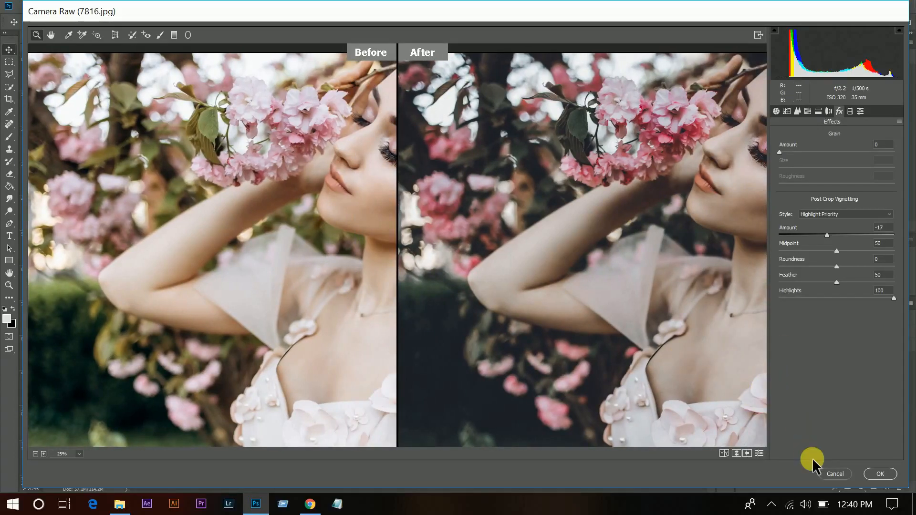
Apply the Camera Raw adjustments to Layer 1, collapse its smart filters, and hide and reshow the layer to compare with the original.
left_click(875, 471)
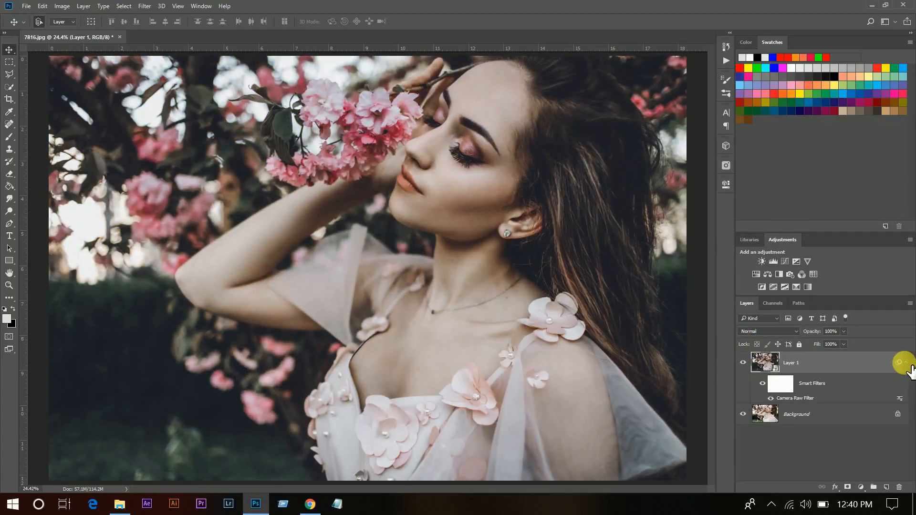
left_click(906, 363)
left_click(743, 363)
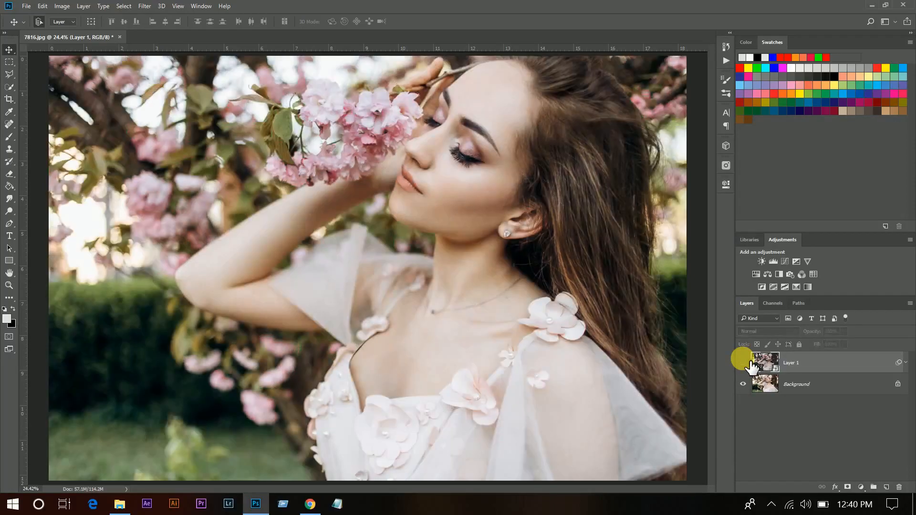
left_click(743, 362)
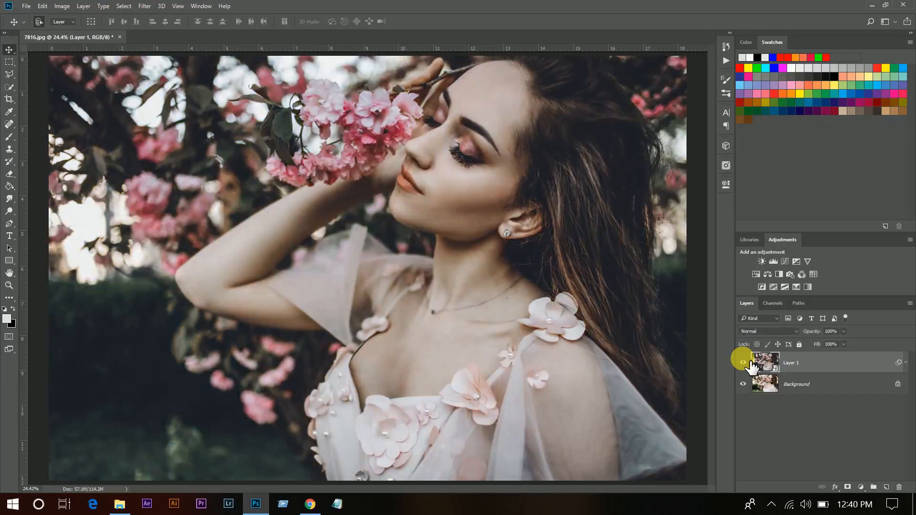